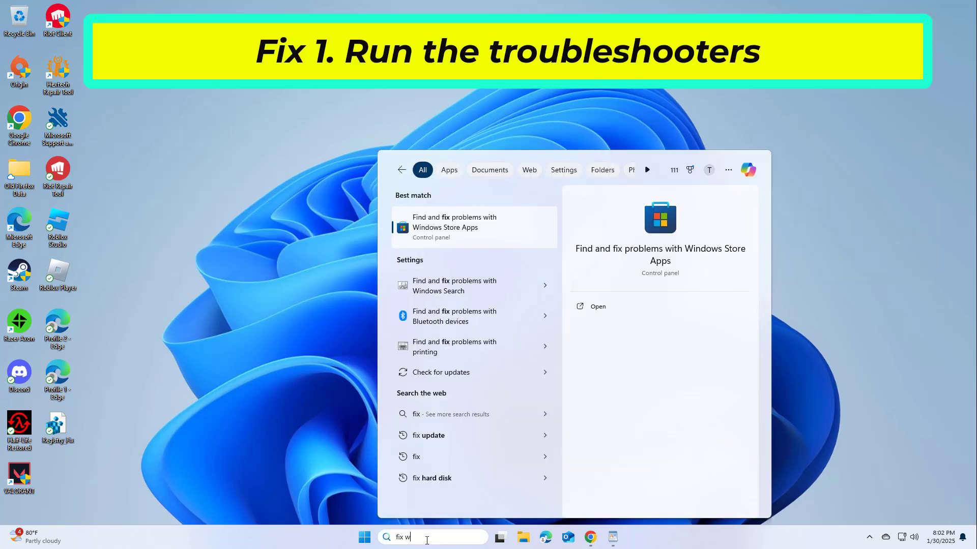
# - Find and run the Windows Update troubleshooter, report the problem as fixed, and close it
pyautogui.write('ind')
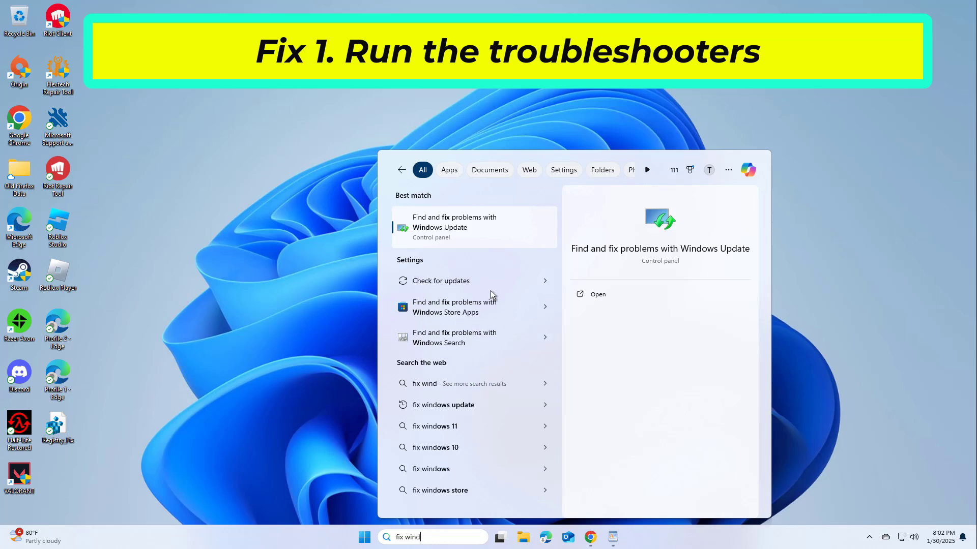
pyautogui.click(472, 227)
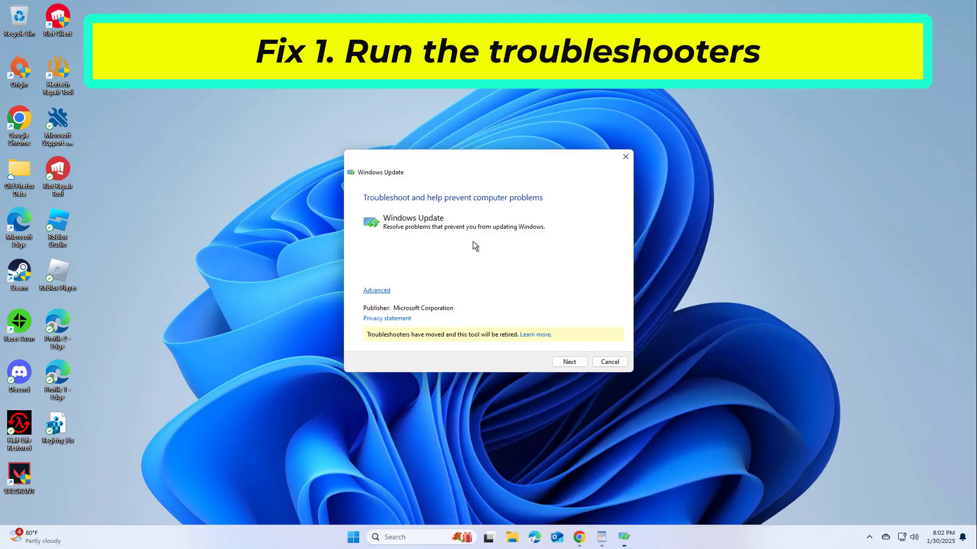
pyautogui.click(572, 361)
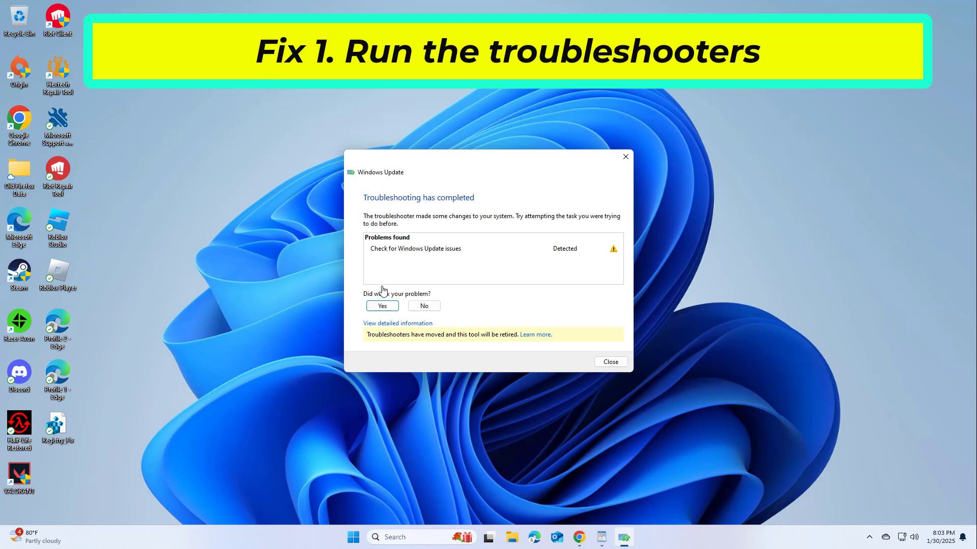
pyautogui.click(380, 306)
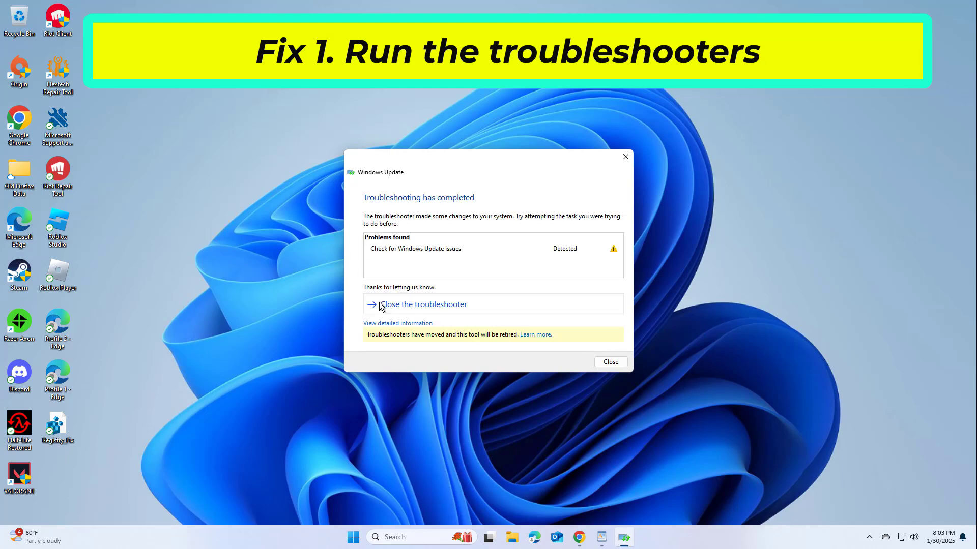
pyautogui.click(381, 305)
# - Search for "fix network", run the Internet Connections troubleshooter on the connection to the Internet, and close it
pyautogui.click(421, 539)
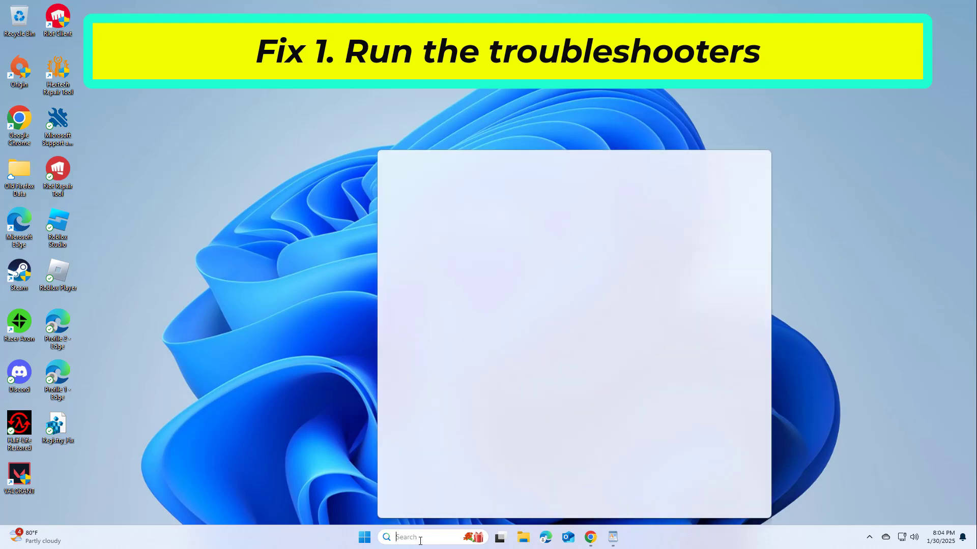
pyautogui.write('fix')
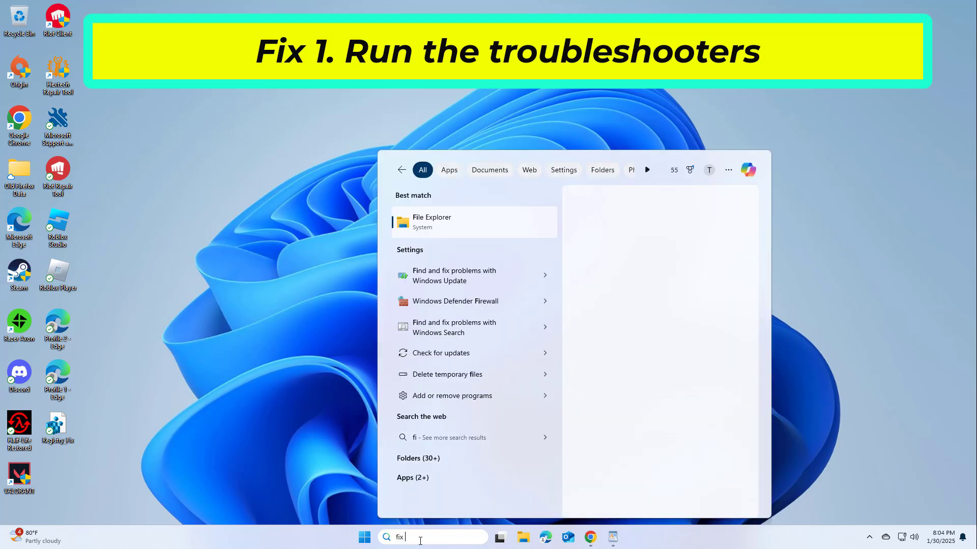
pyautogui.write(' netwo')
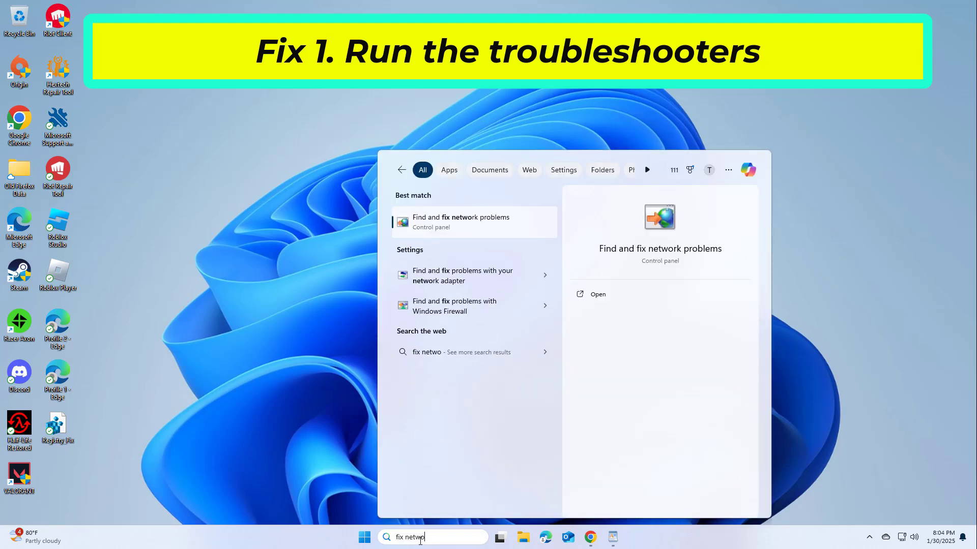
pyautogui.write('rk')
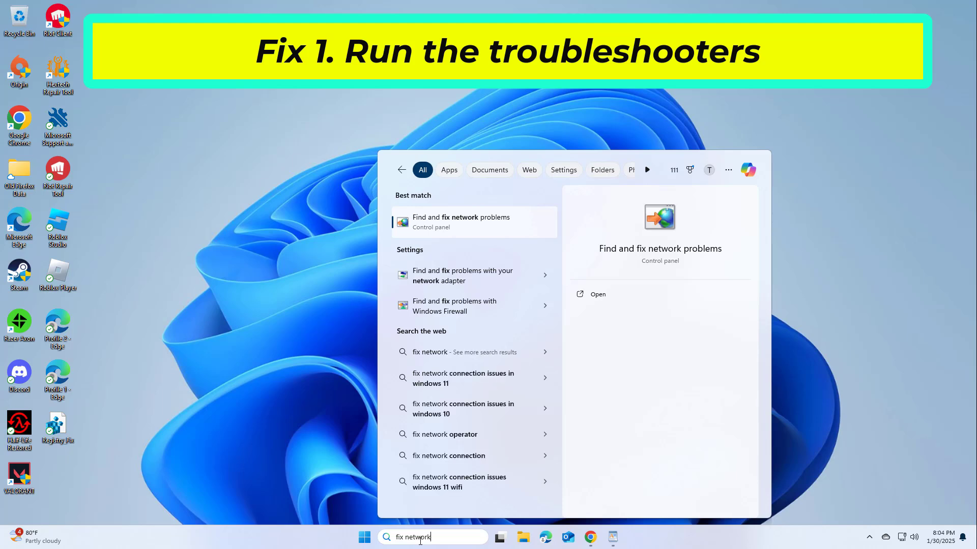
pyautogui.click(441, 222)
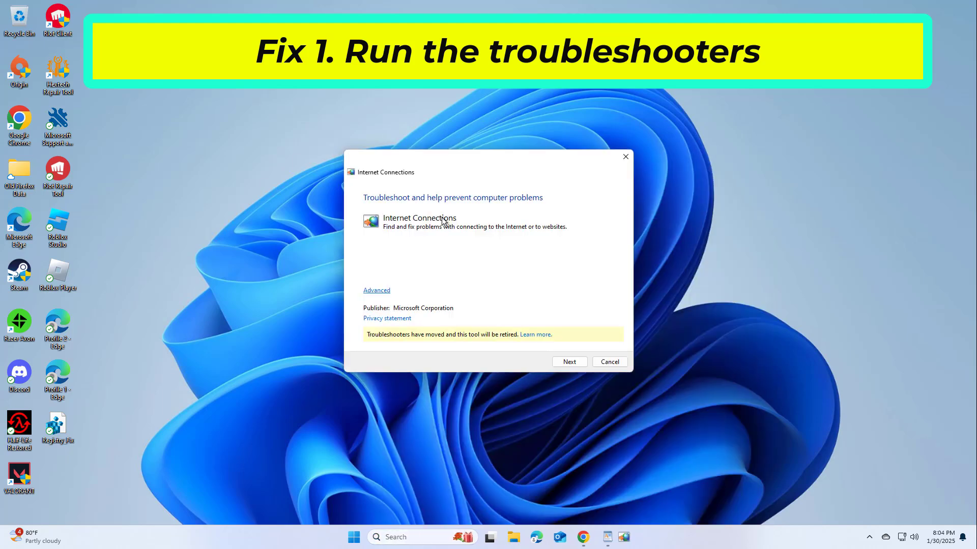
pyautogui.click(557, 361)
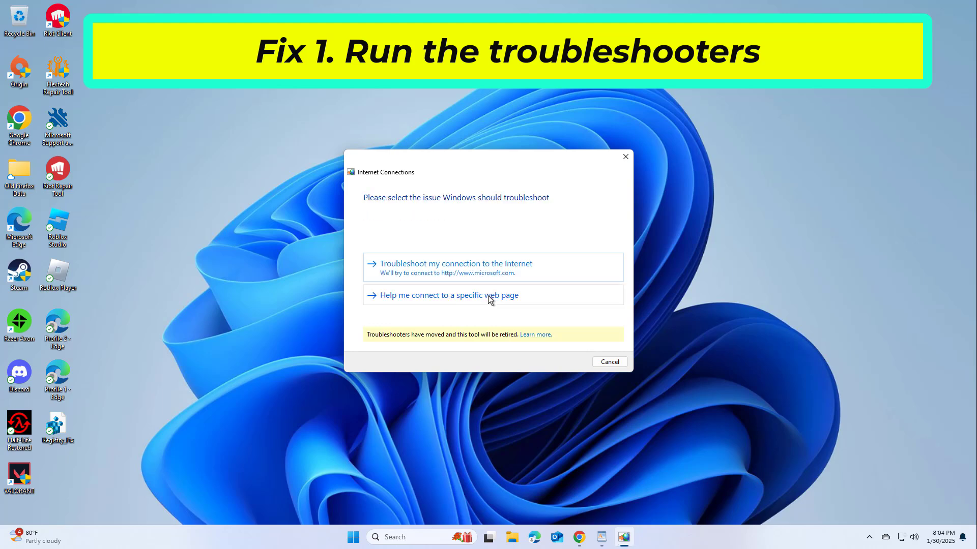
pyautogui.click(489, 258)
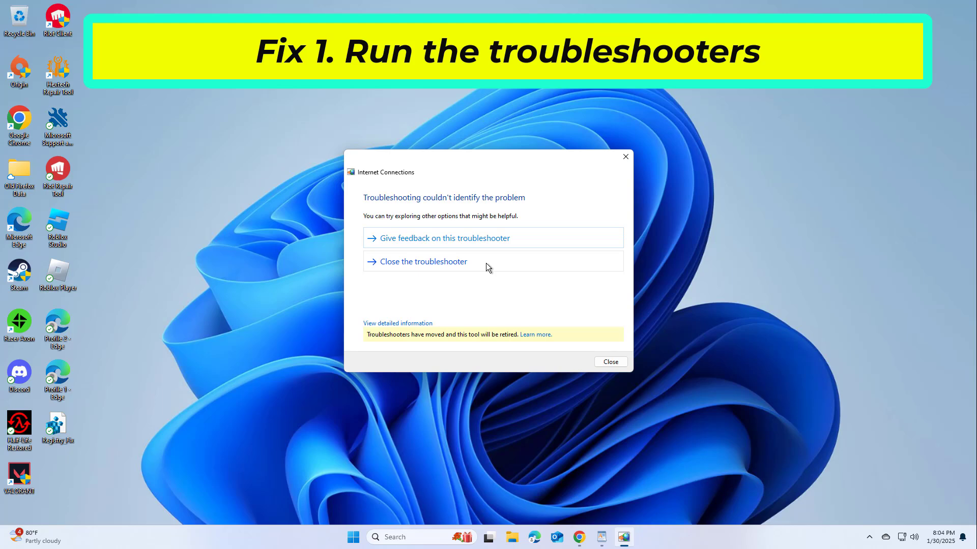
pyautogui.click(484, 263)
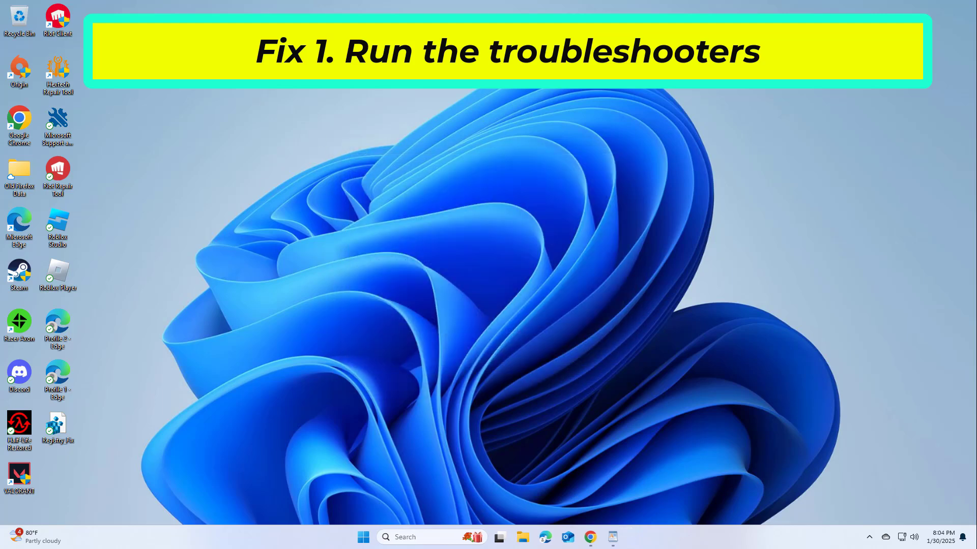
# - Search for Disk Cleanup and open it for the C: drive
pyautogui.click(425, 536)
pyautogui.write('di')
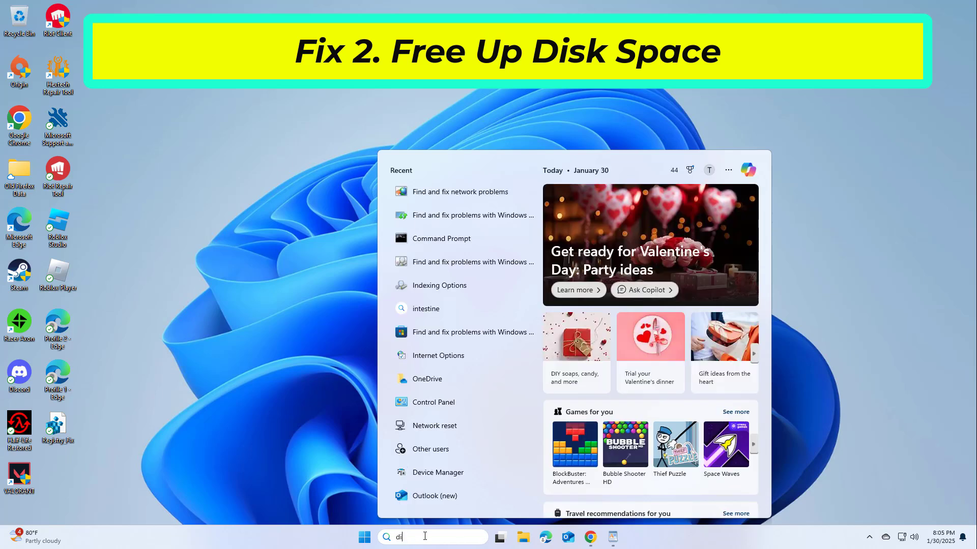
pyautogui.write('sk c')
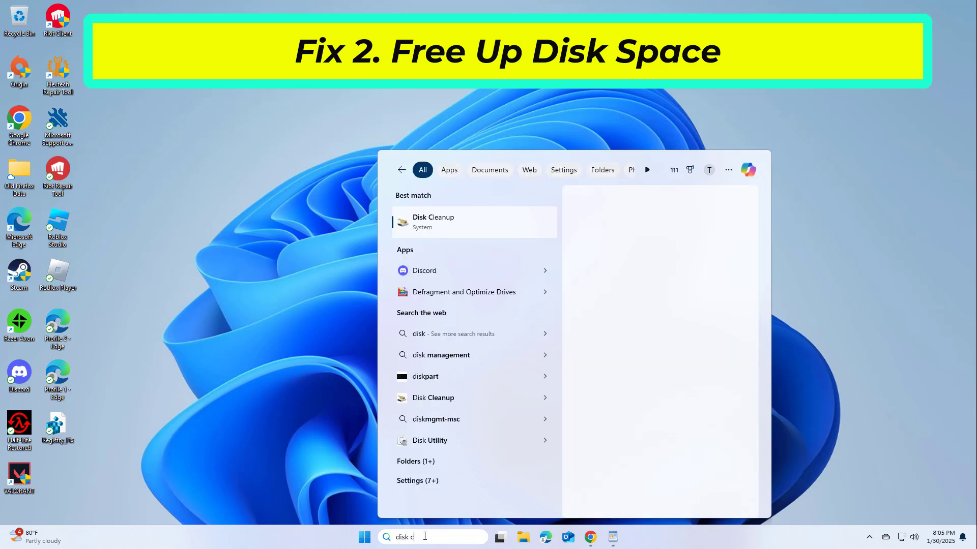
pyautogui.write('lean')
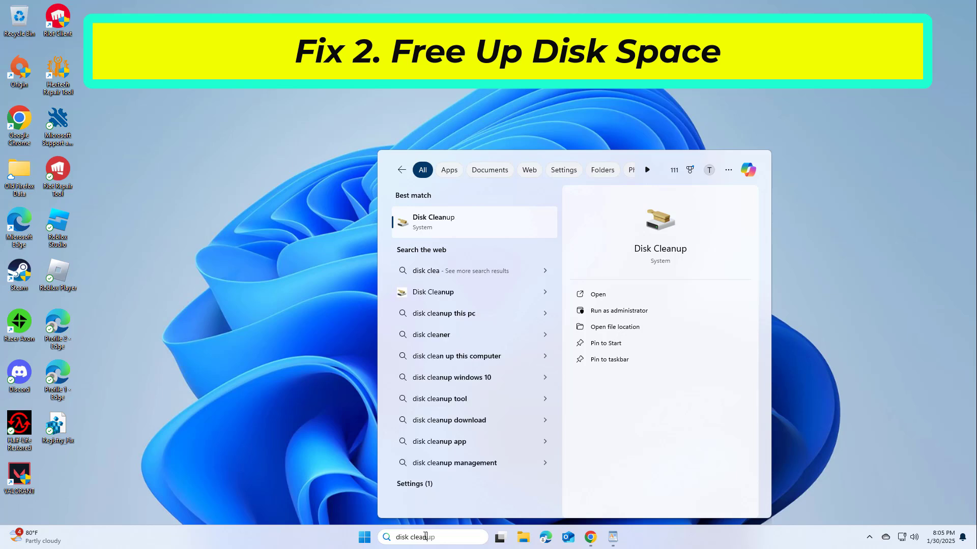
pyautogui.click(452, 220)
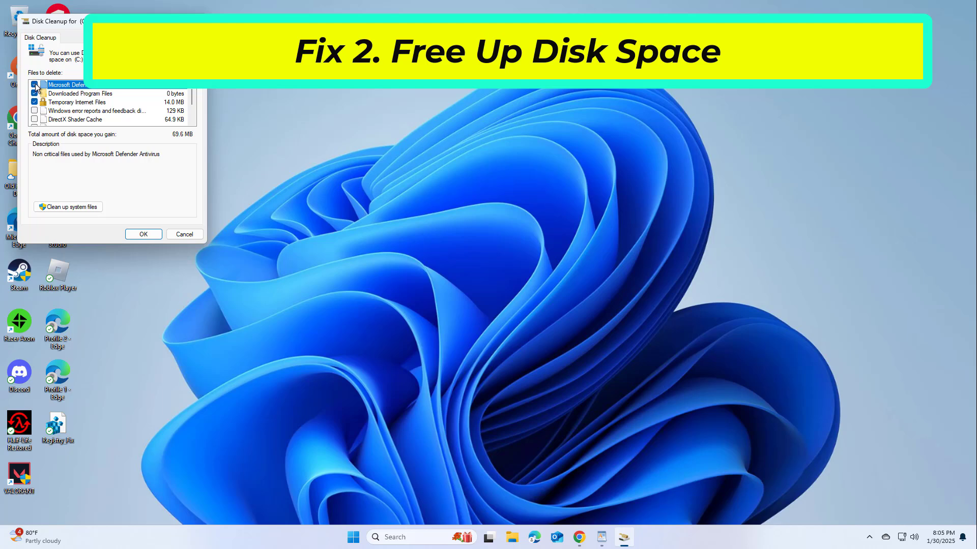
# - Add Windows error reports, DirectX Shader Cache, Delivery Optimization Files, Recycle Bin and Temporary files to the cleanup selection, and permanently delete all selected files
pyautogui.click(34, 110)
pyautogui.click(34, 119)
pyautogui.scroll(-1, 191, 94)
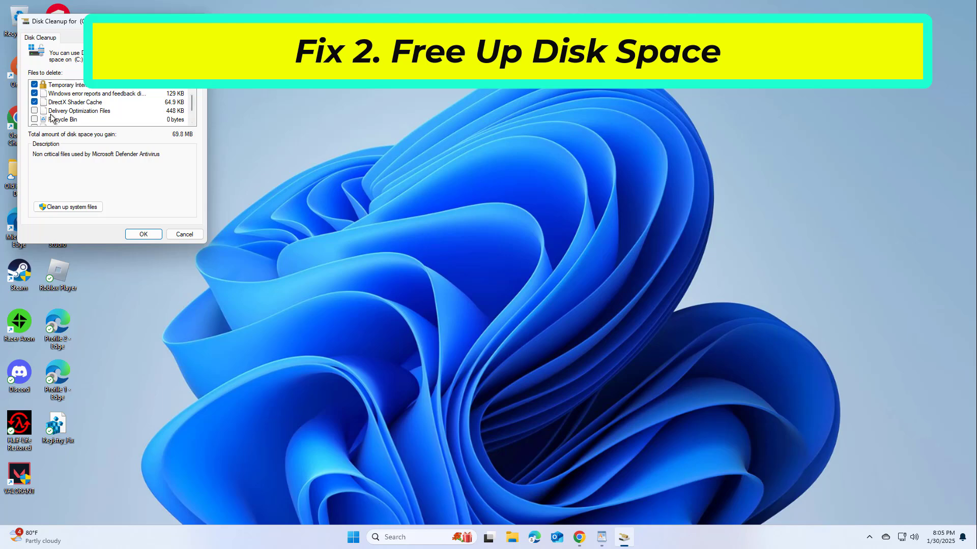
pyautogui.scroll(-1, 192, 116)
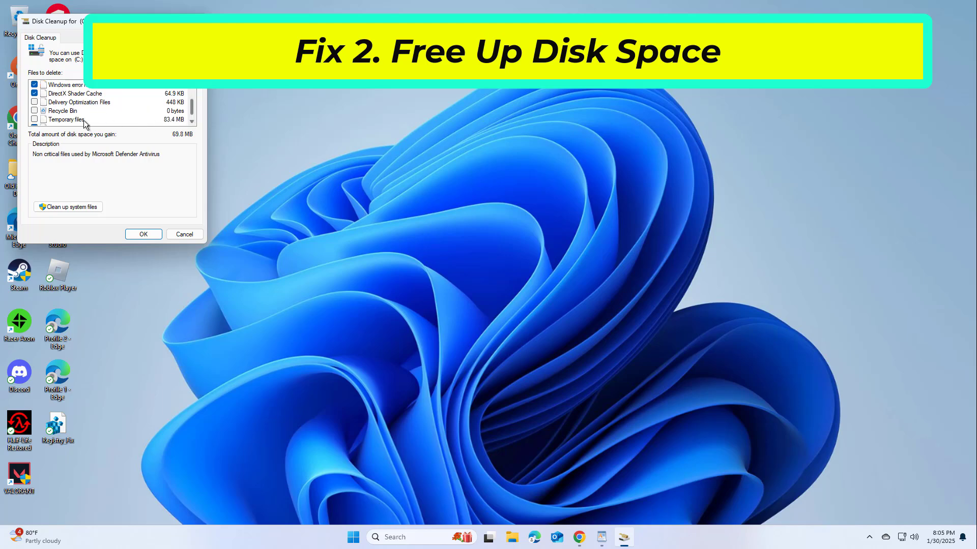
pyautogui.click(34, 102)
pyautogui.click(34, 110)
pyautogui.click(34, 119)
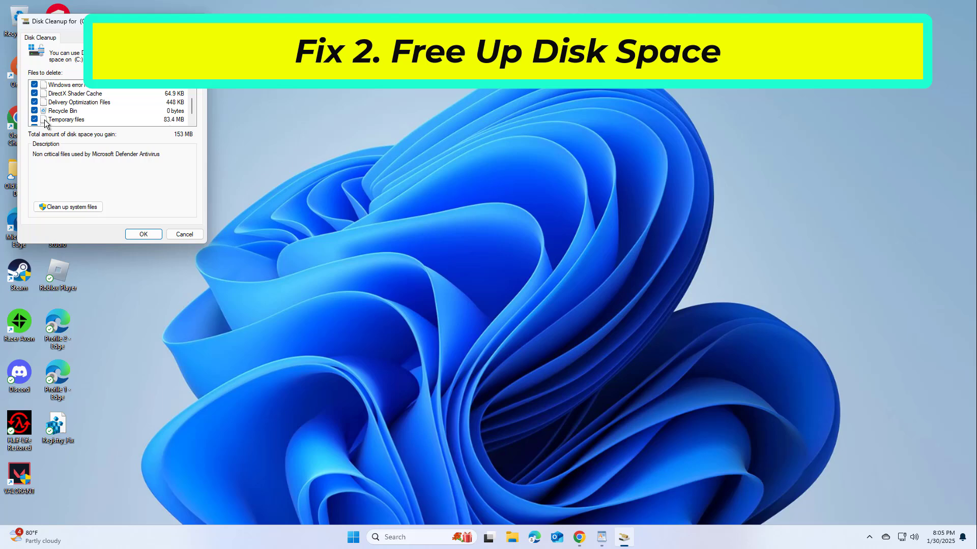
pyautogui.click(144, 234)
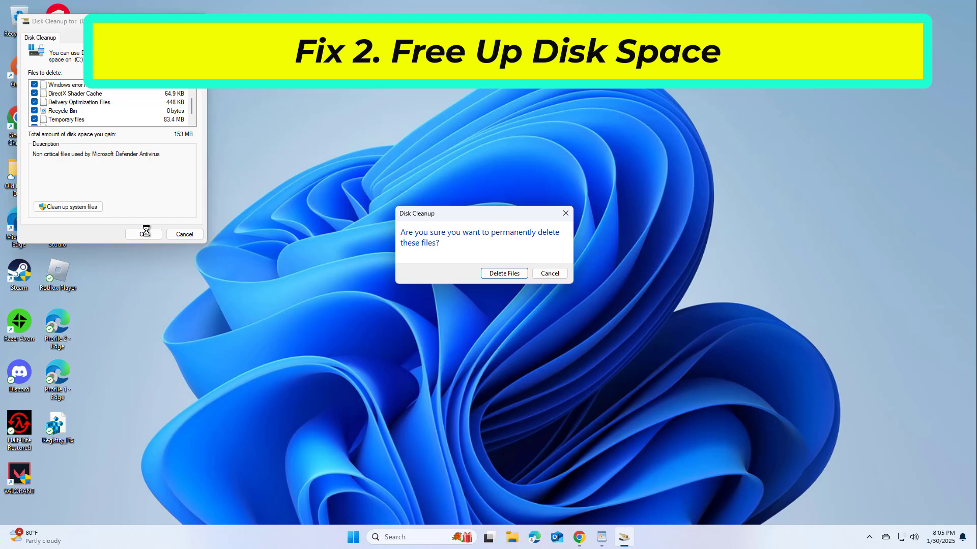
pyautogui.click(507, 273)
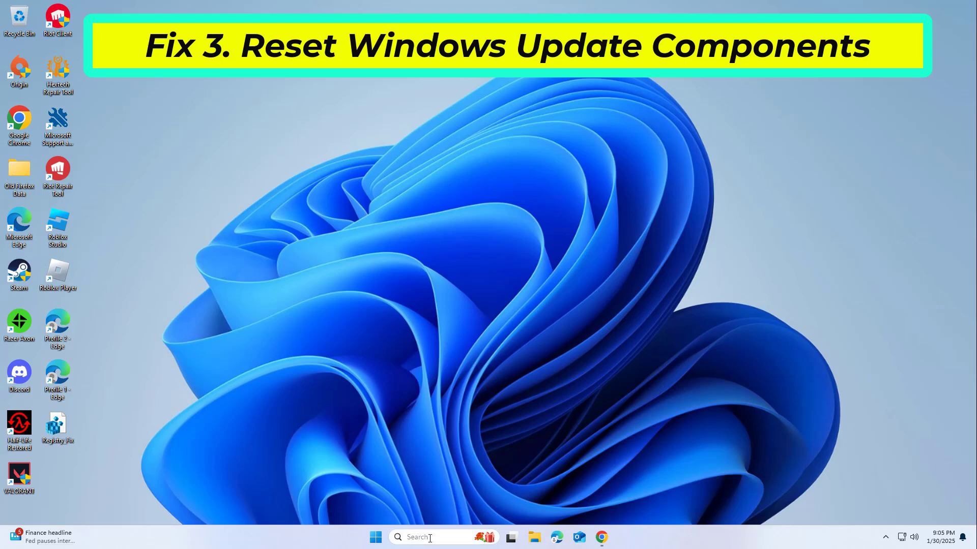
# - Search for Notepad, open it, and dismiss the missing-file message
pyautogui.click(430, 538)
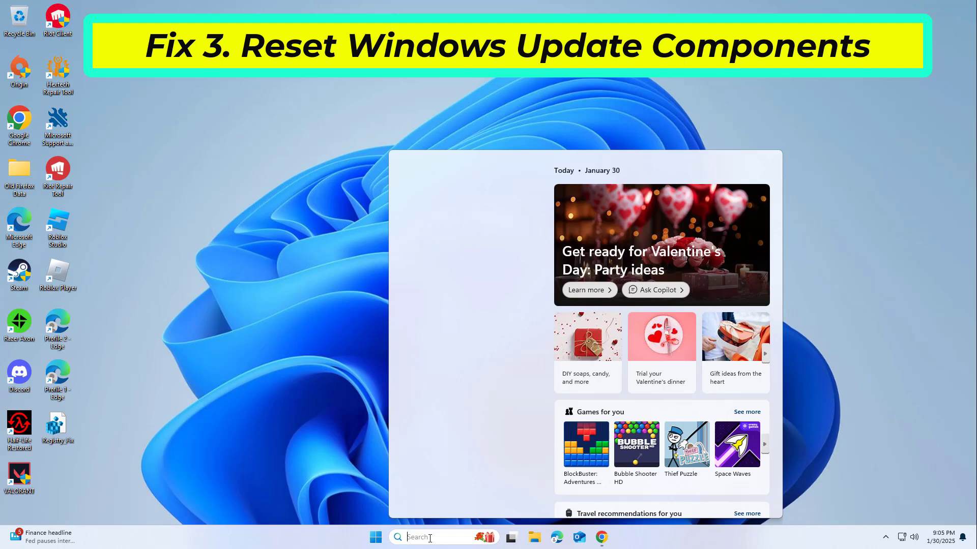
pyautogui.write('no')
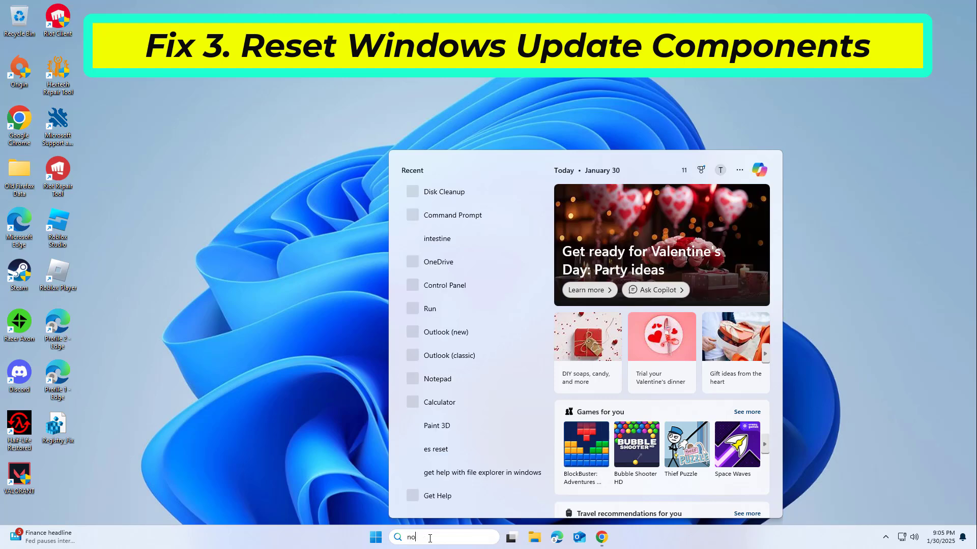
pyautogui.write('tepa')
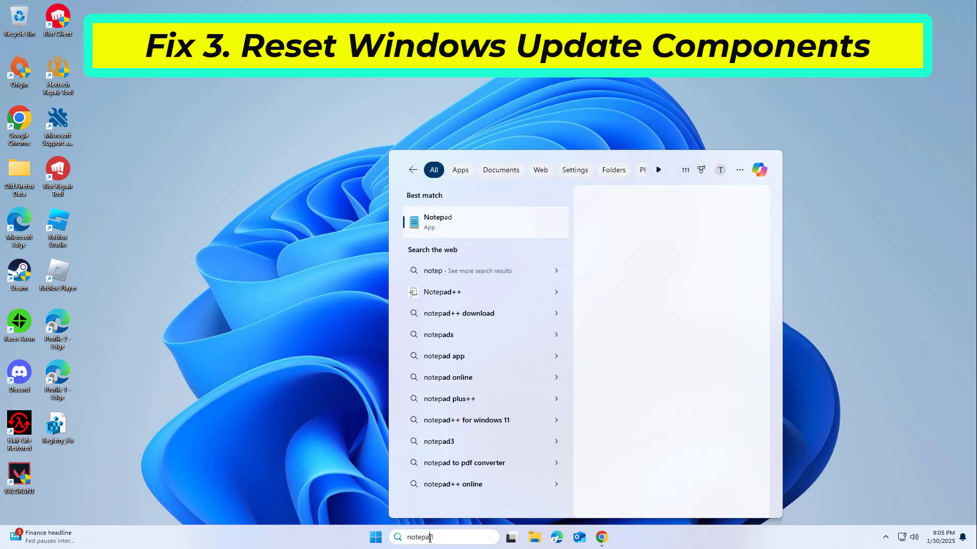
pyautogui.write('d')
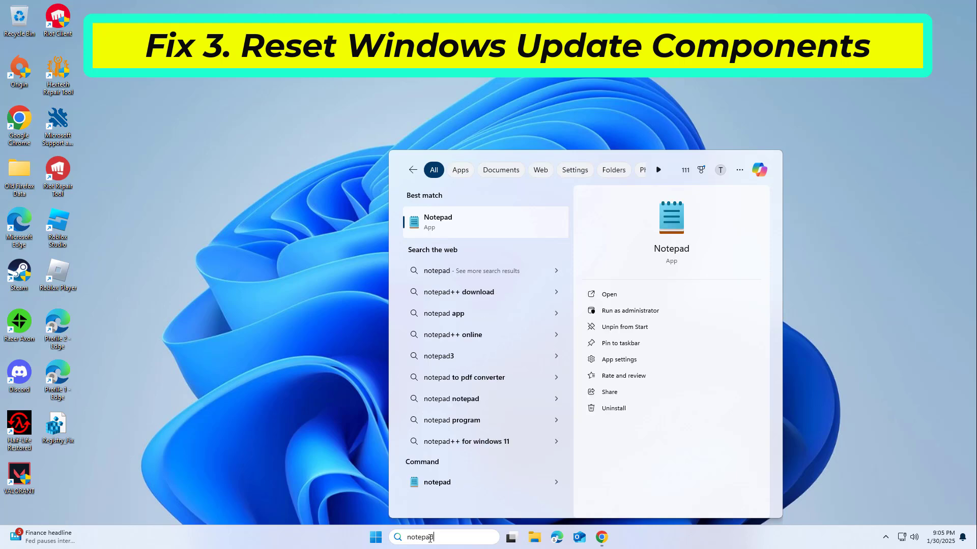
pyautogui.click(471, 224)
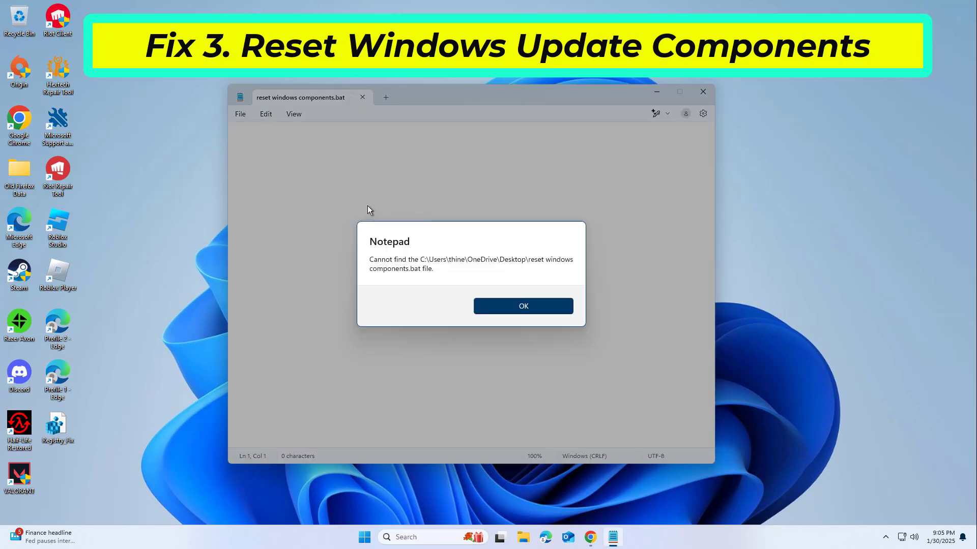
pyautogui.click(483, 305)
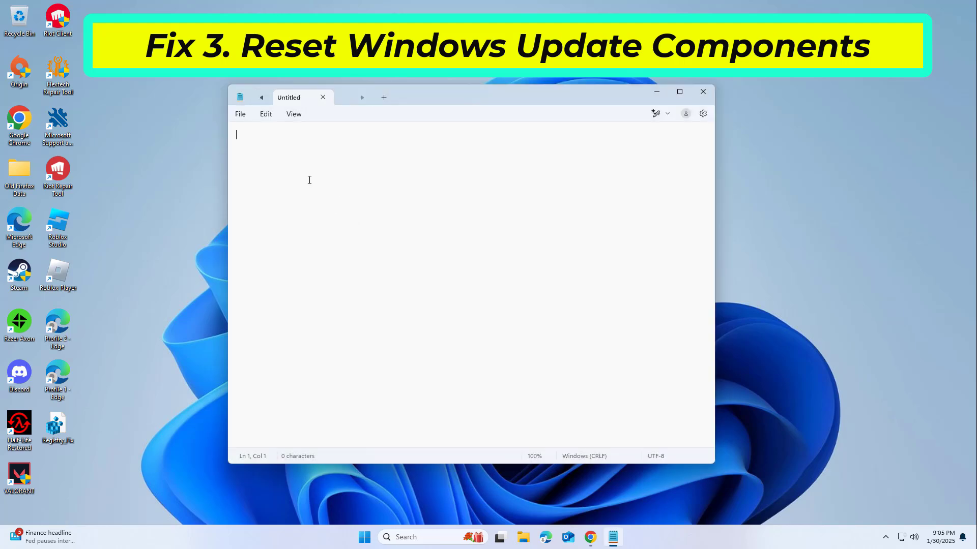
# - Paste the copied Windows Update reset script, from "net stop bits" to "net start cryptsvc", into the blank document
pyautogui.rightClick(308, 180)
pyautogui.click(338, 254)
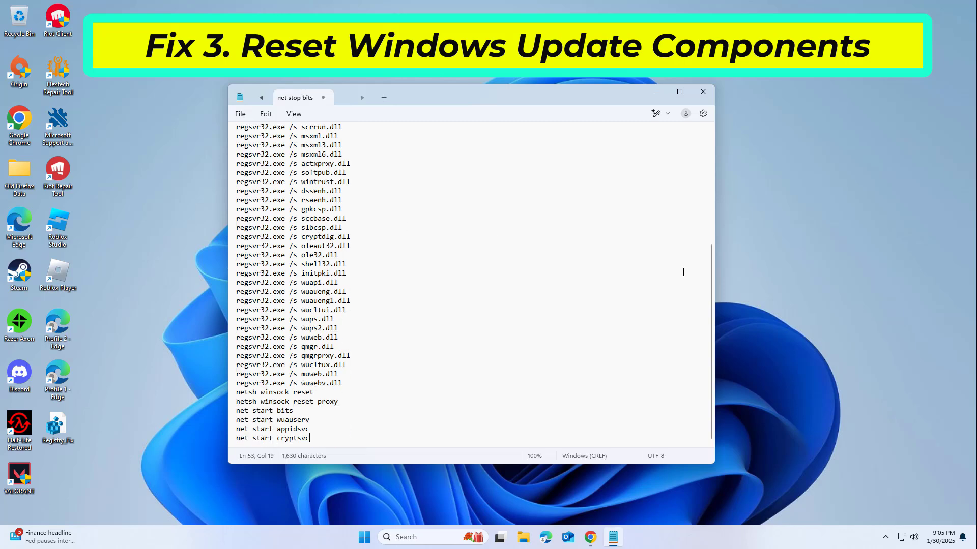
pyautogui.moveTo(710, 270); pyautogui.dragTo(704, 142)
# - Save the script to the Desktop as "reset windows components.bat" with the file type All files
pyautogui.click(239, 115)
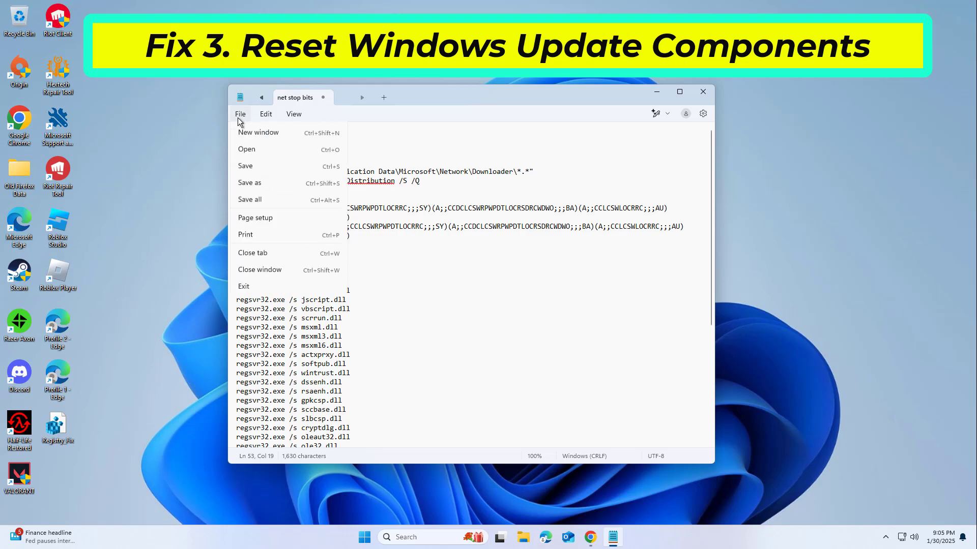
pyautogui.click(263, 204)
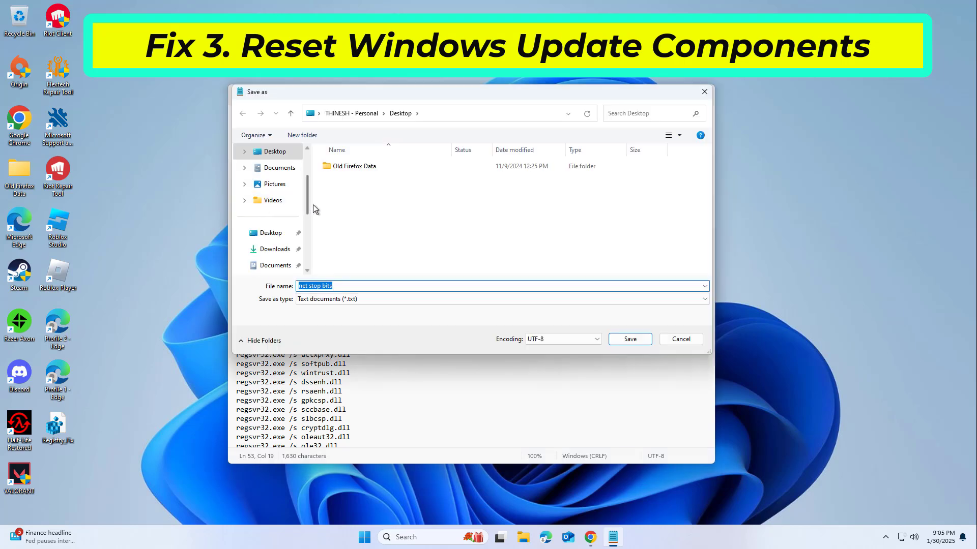
pyautogui.click(292, 233)
pyautogui.click(352, 288)
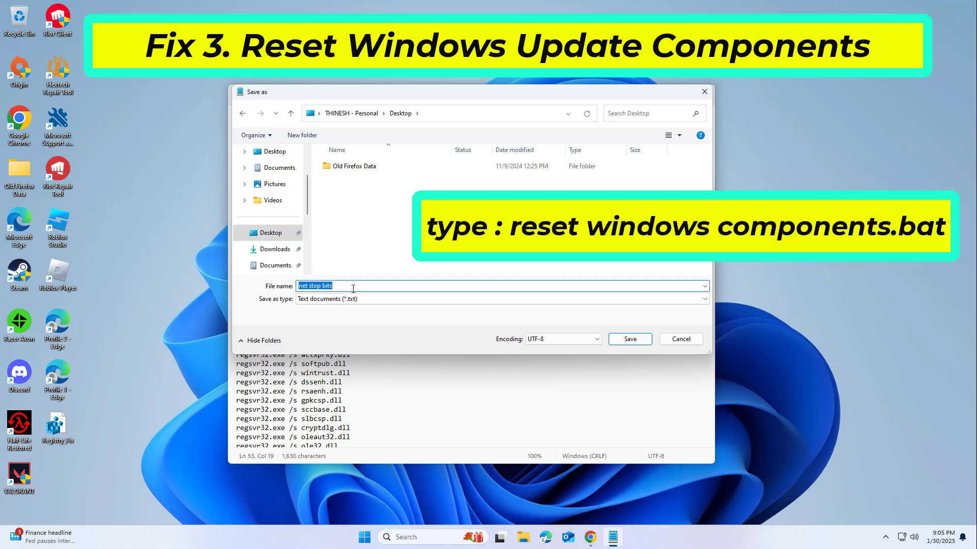
pyautogui.write('reset')
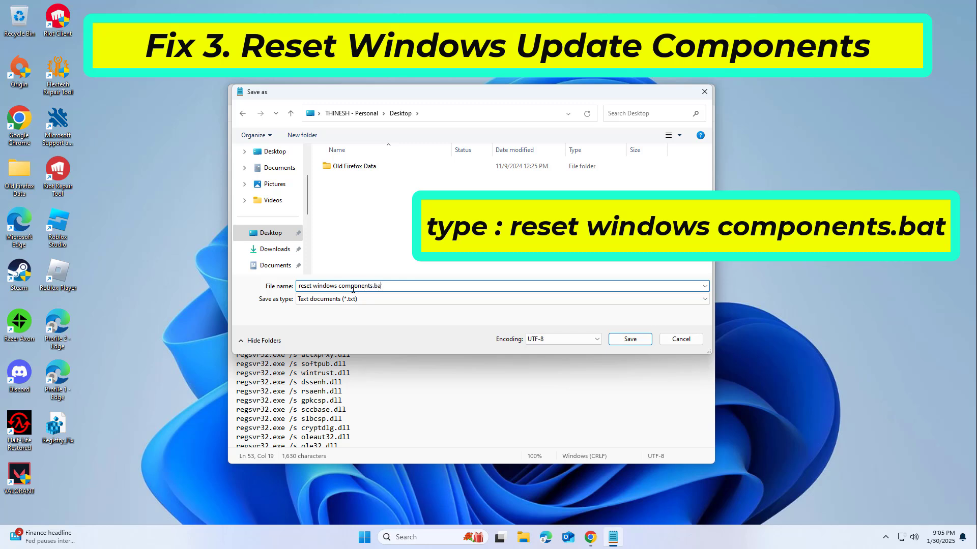
pyautogui.click(356, 299)
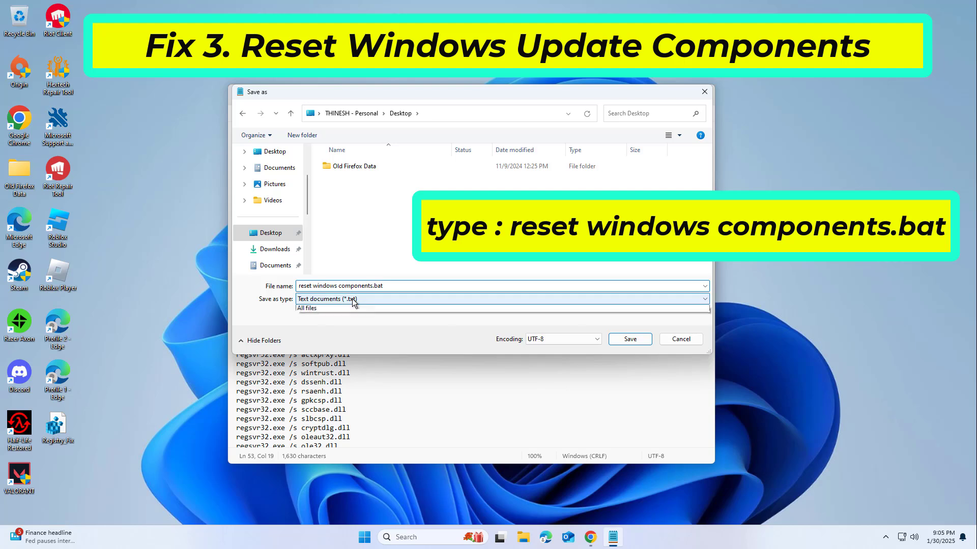
pyautogui.click(362, 316)
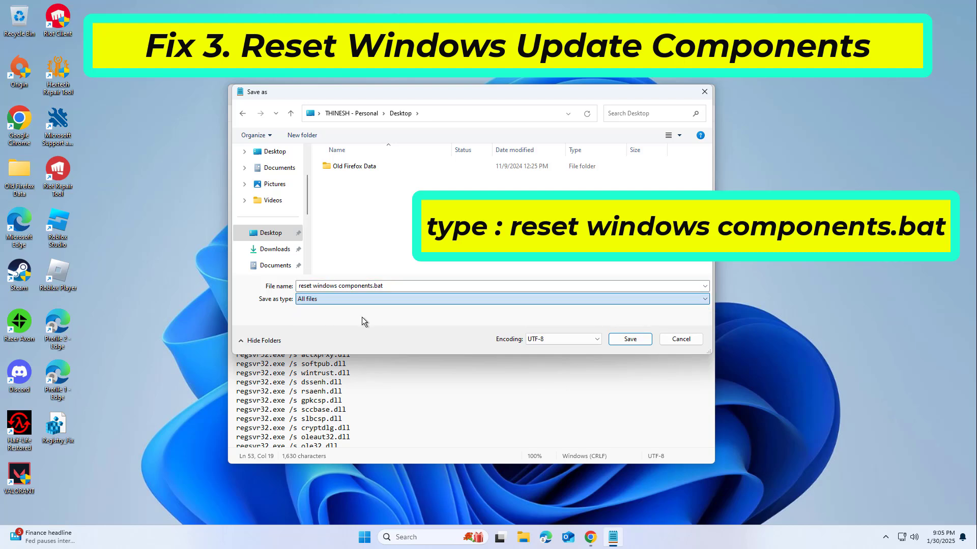
pyautogui.click(630, 339)
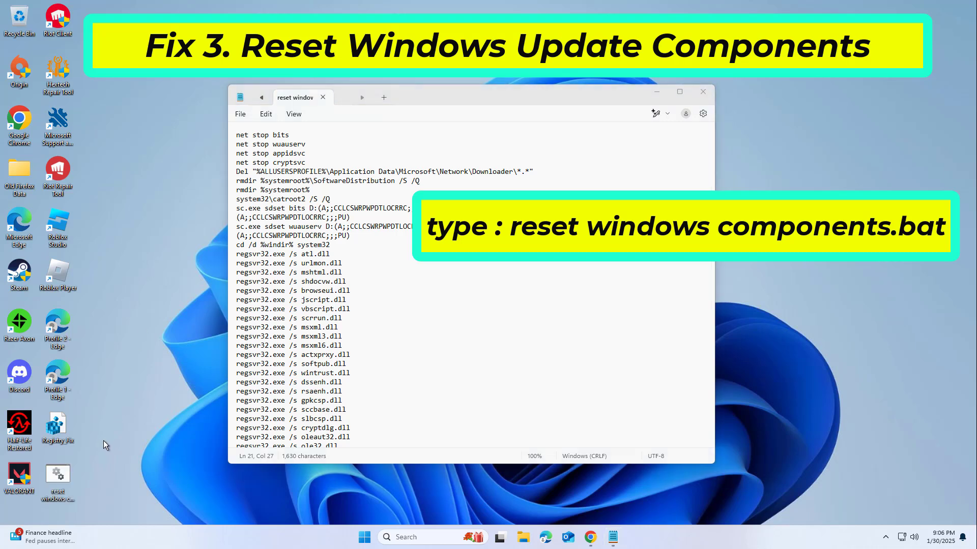
# - Run the reset batch file from the desktop as administrator, allow it to make changes, and answer y to deleting the Downloader files
pyautogui.rightClick(65, 472)
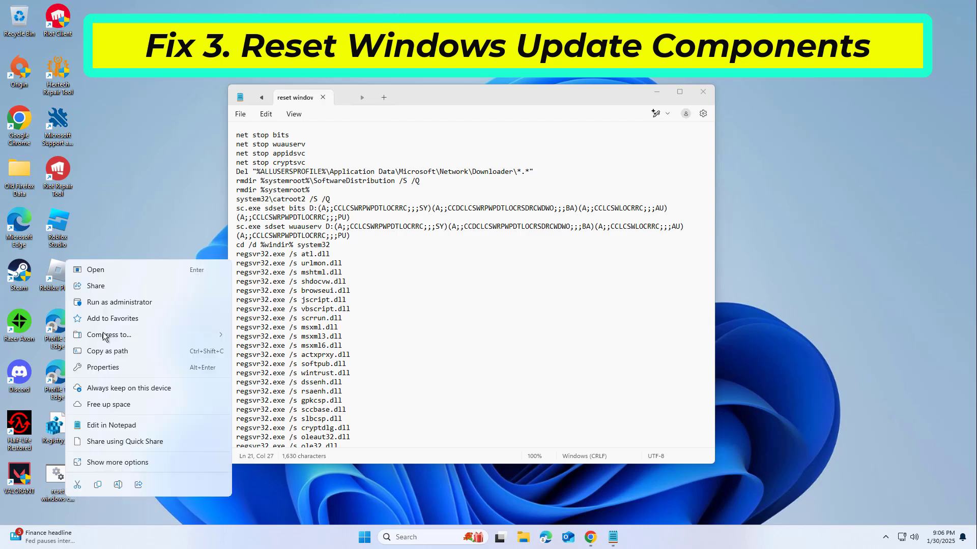
pyautogui.click(114, 300)
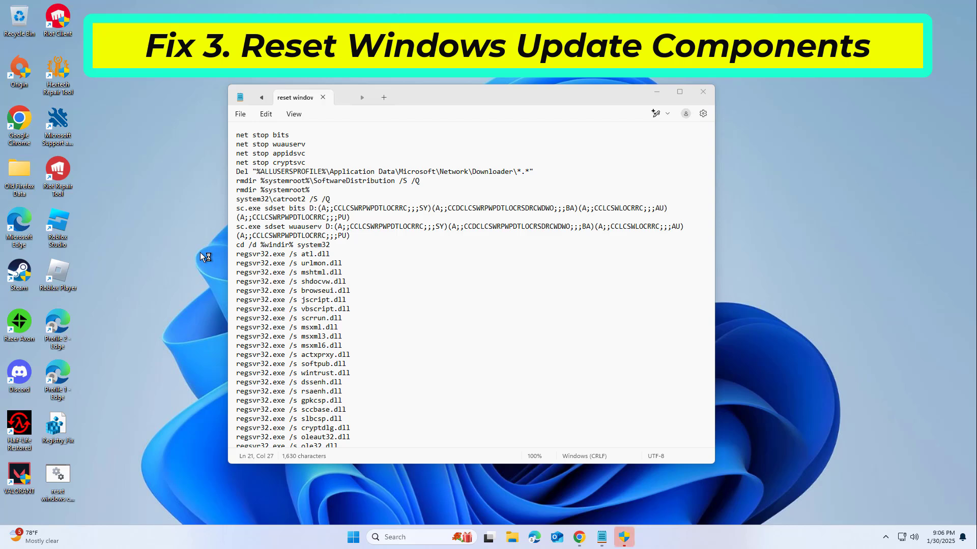
pyautogui.click(631, 532)
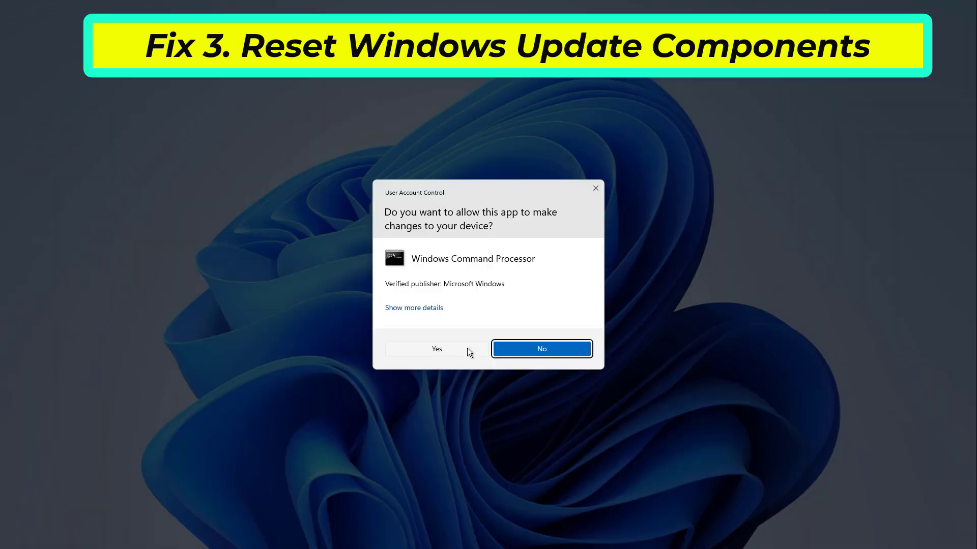
pyautogui.press('Return')
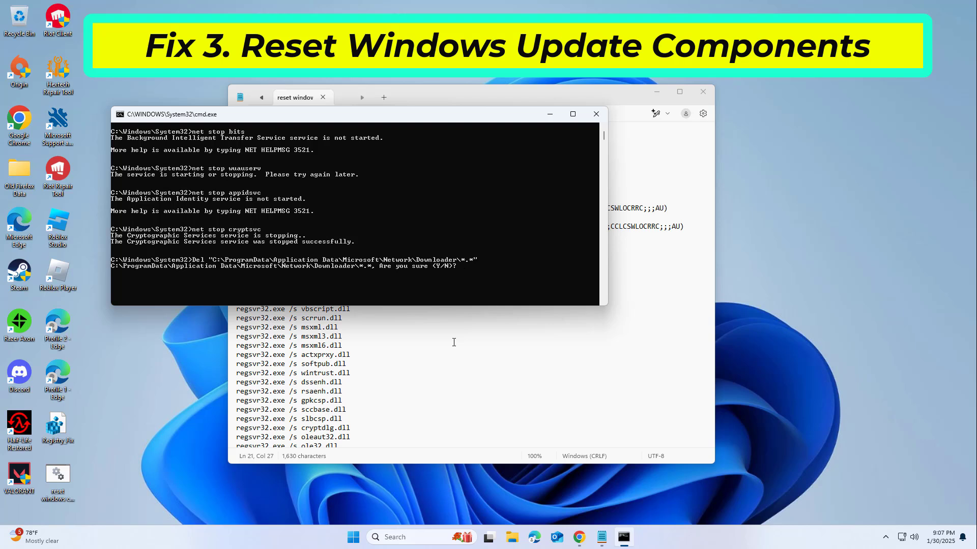
pyautogui.write('y')
pyautogui.press('Return')
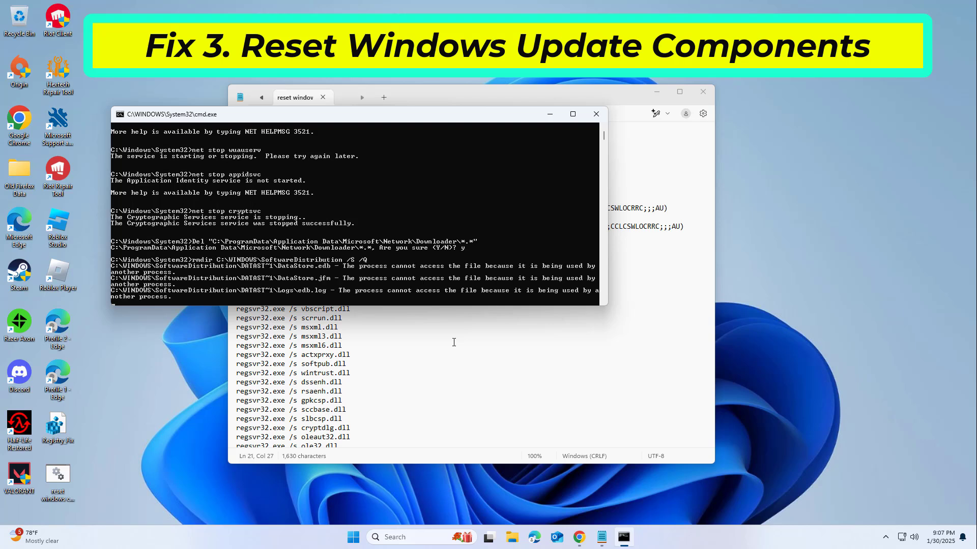